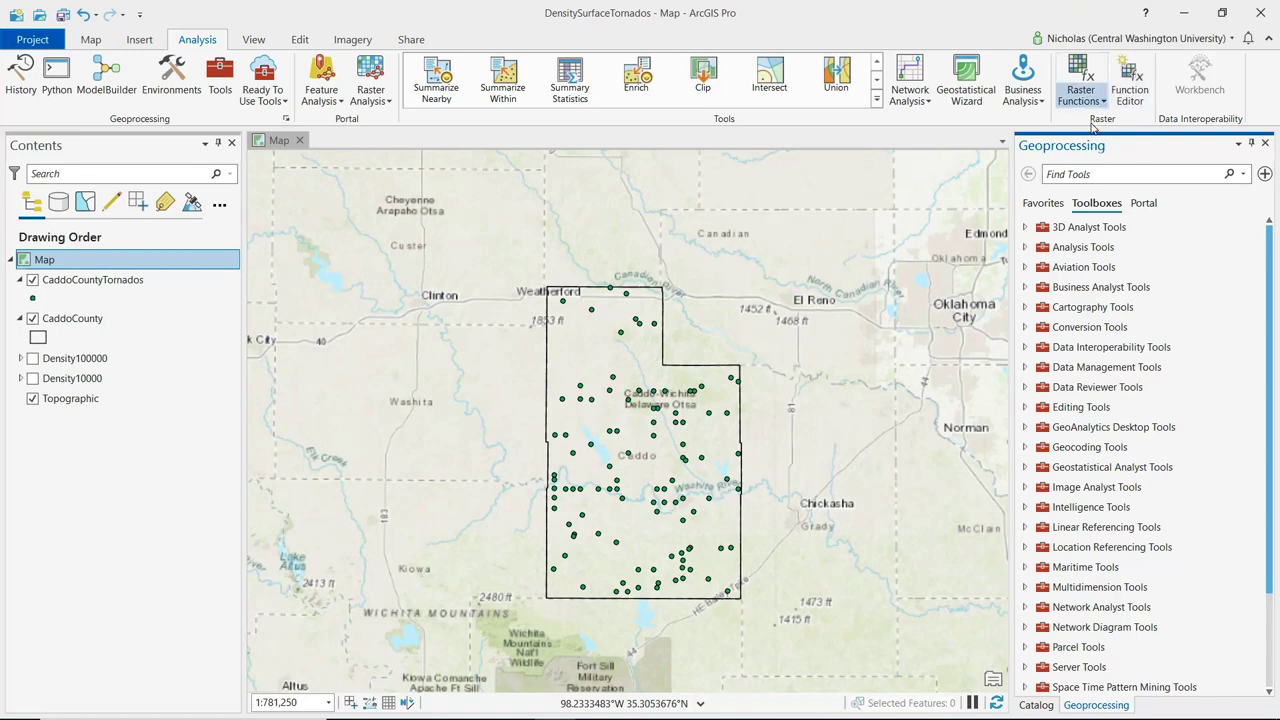
Step: Search the geoprocessing tools for 'kernel density'
click(1110, 178)
text(kernel dens)
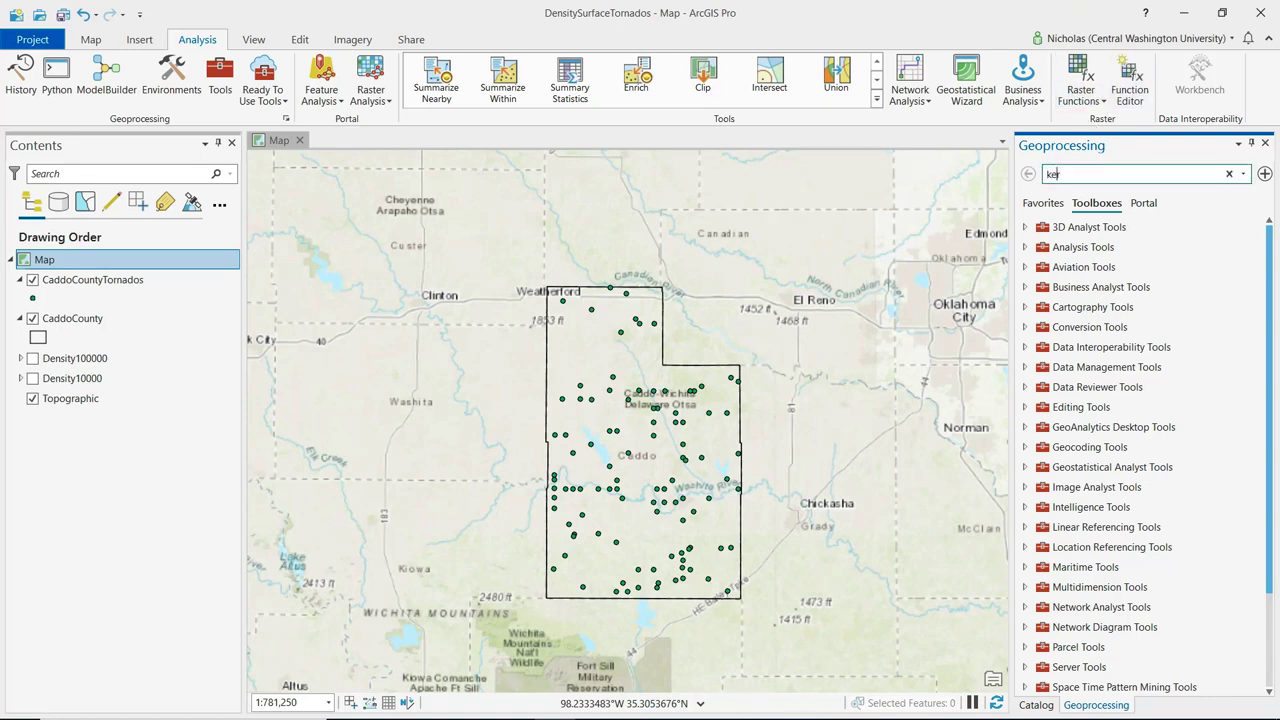
text(ity)
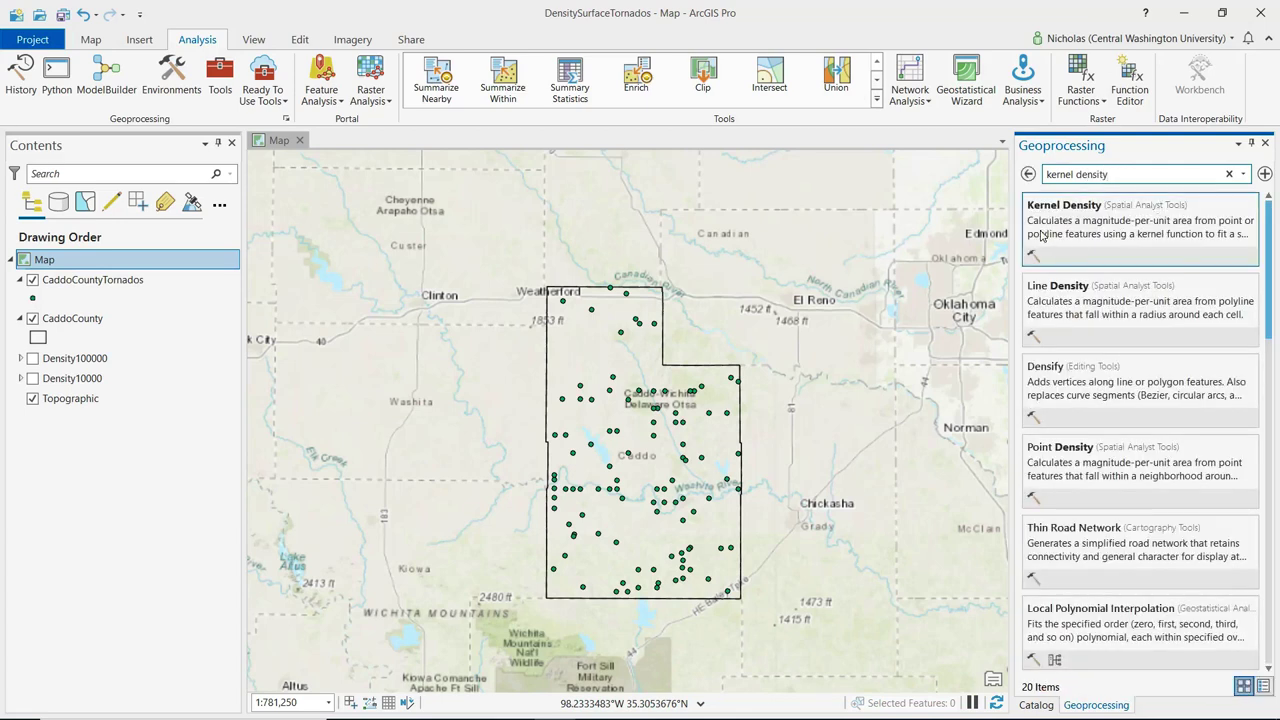
Step: Open Kernel Density with CaddoCountyTornados as input and name the output raster 'Density'
click(1080, 222)
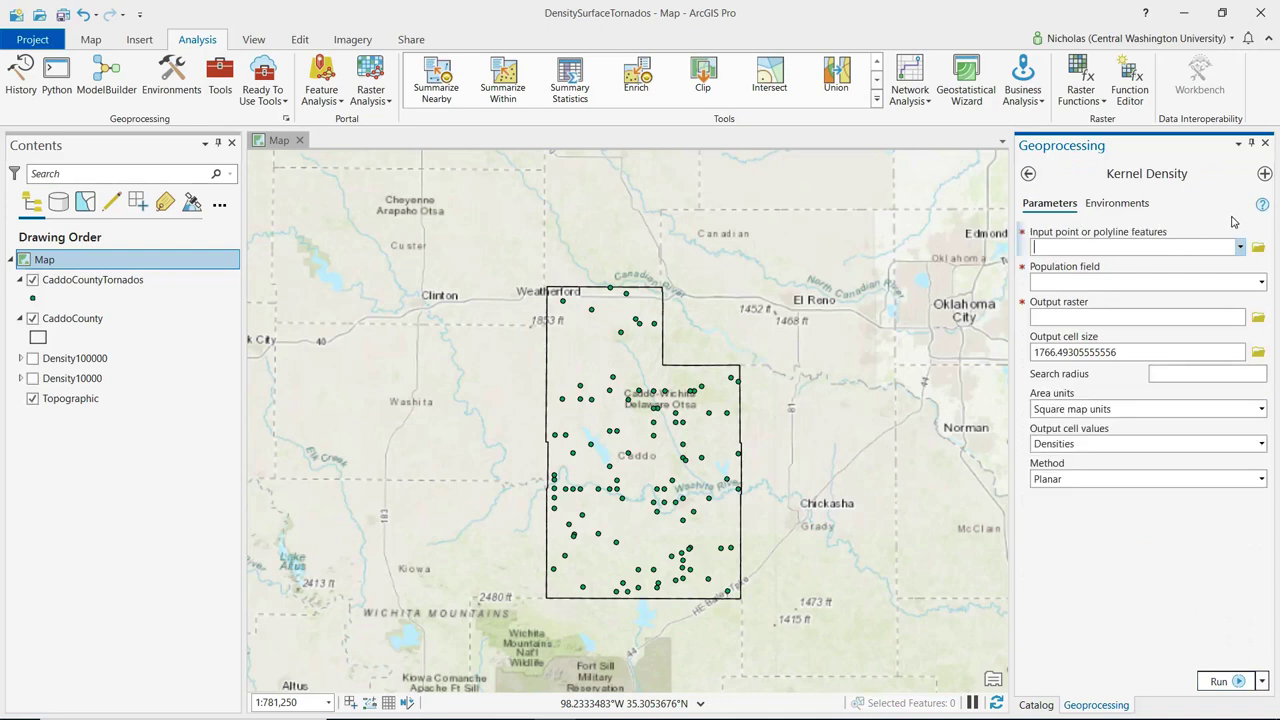
click(1240, 247)
click(1136, 268)
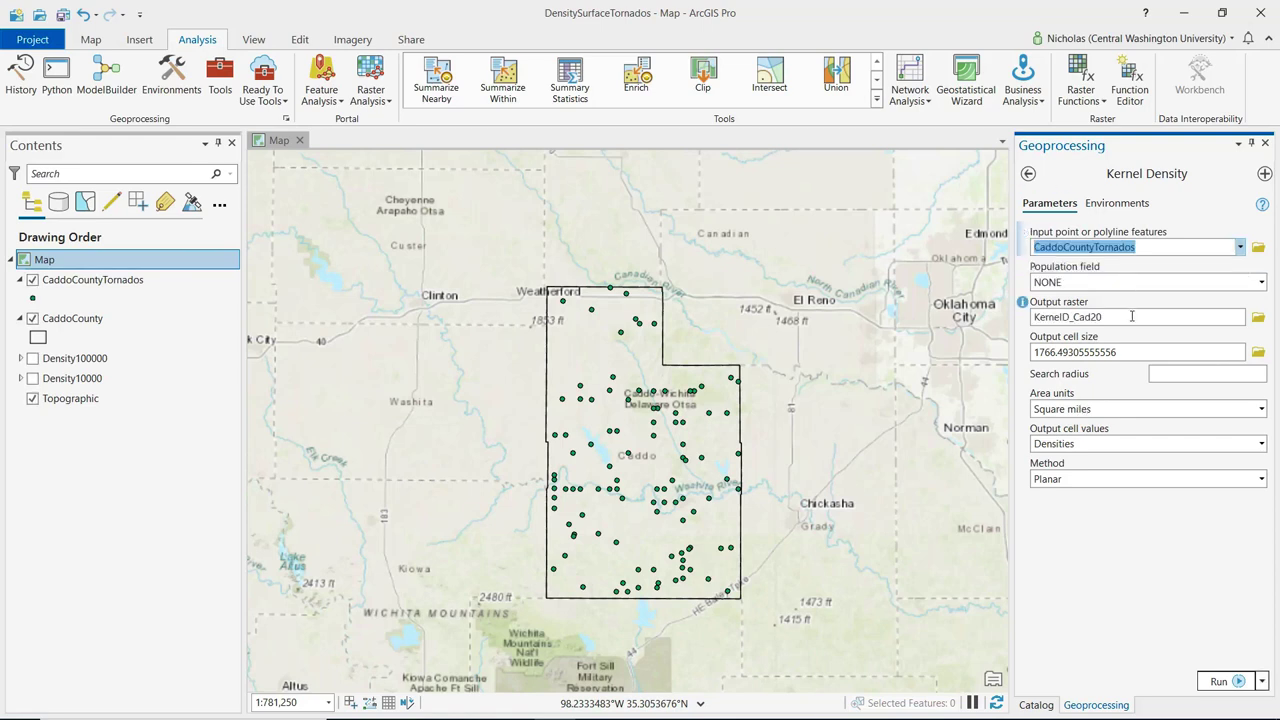
double_click(1037, 317)
text(Density)
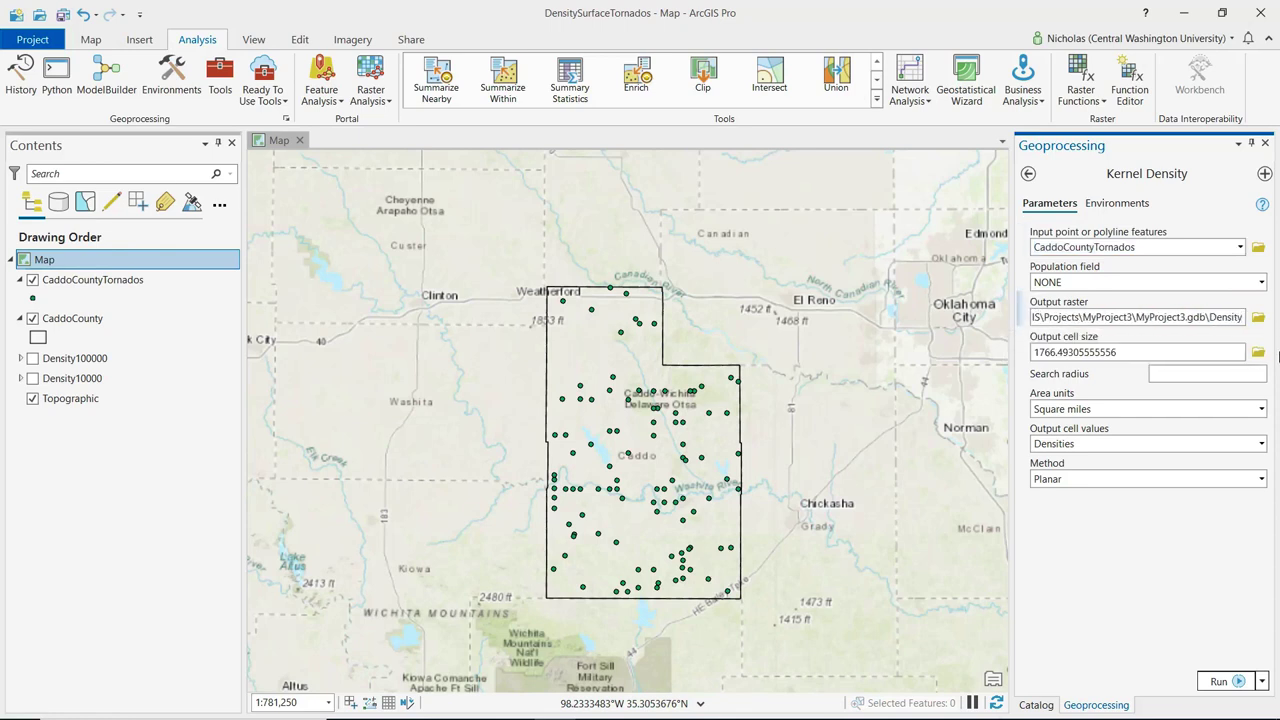
click(1157, 592)
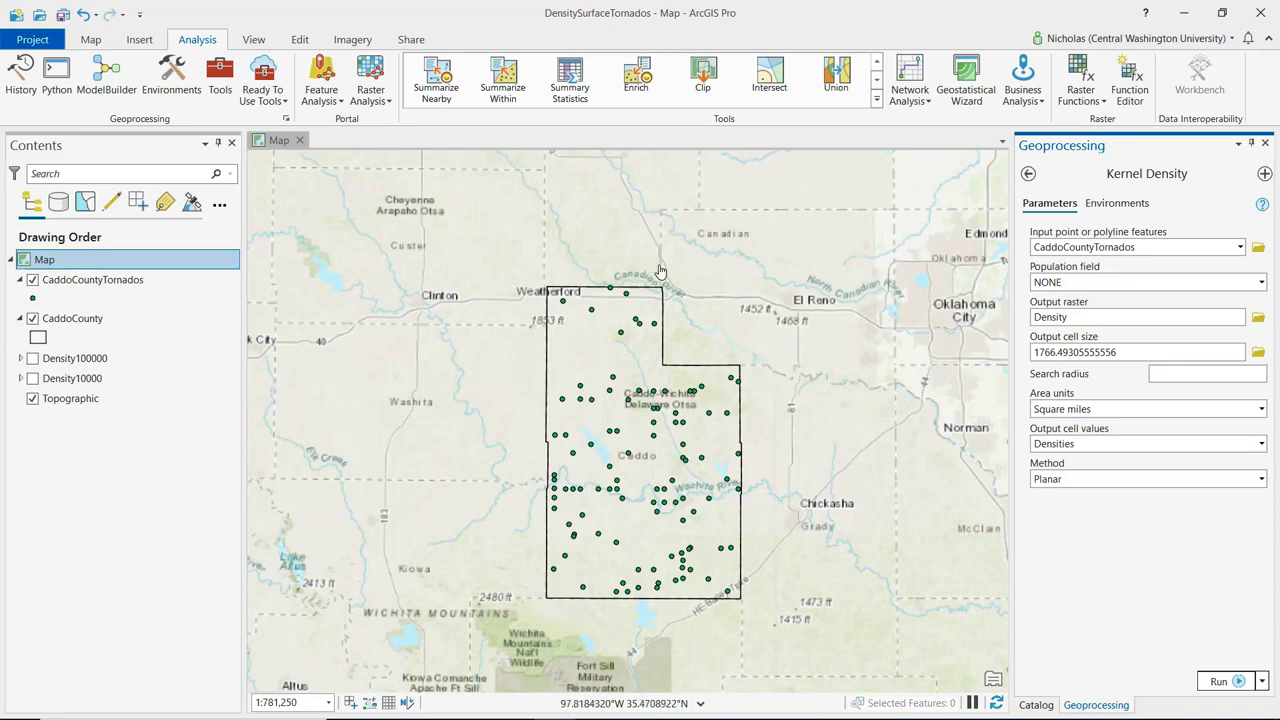
right_click(114, 282)
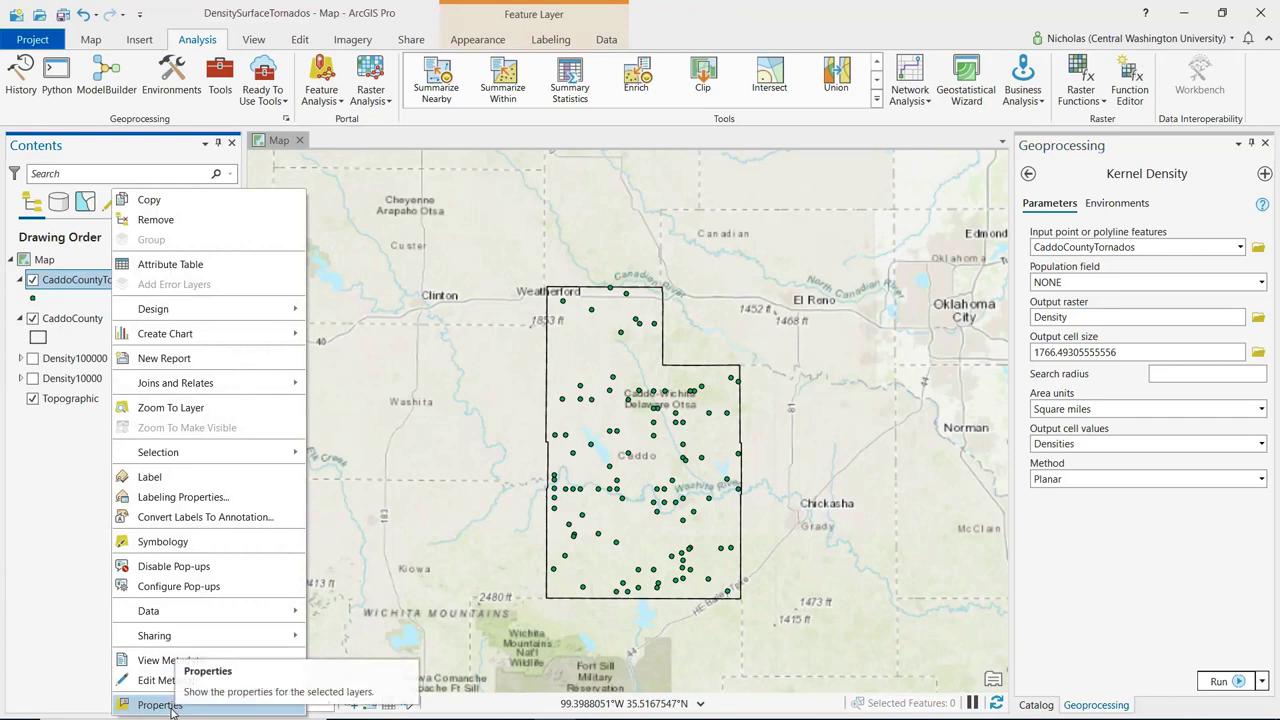
click(172, 707)
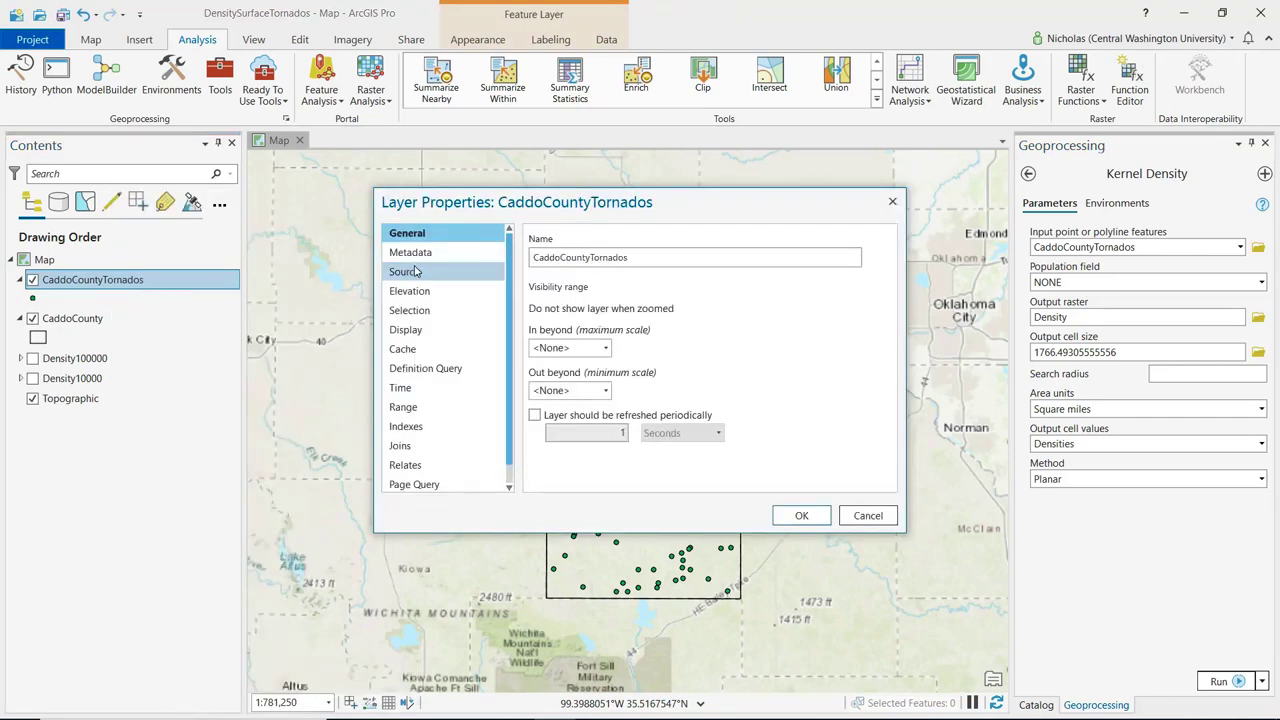
click(415, 272)
scroll(580, 470, down, 2)
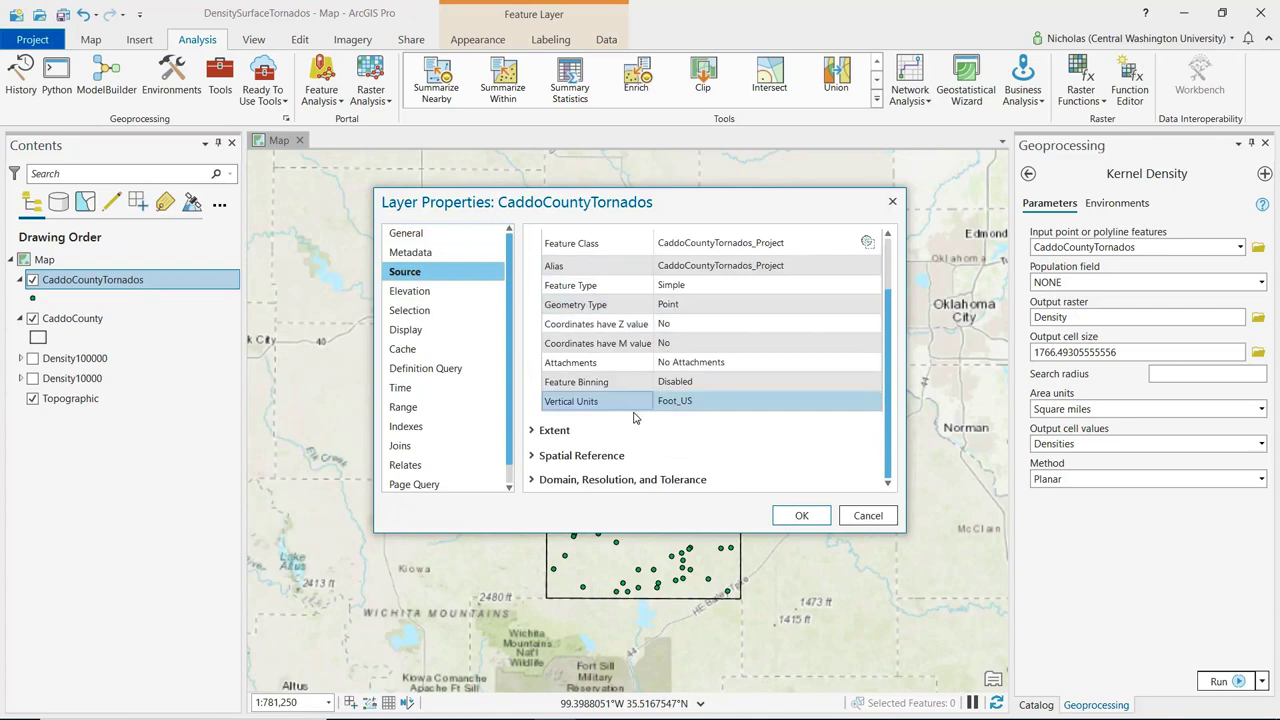
click(533, 456)
scroll(597, 440, down, 1)
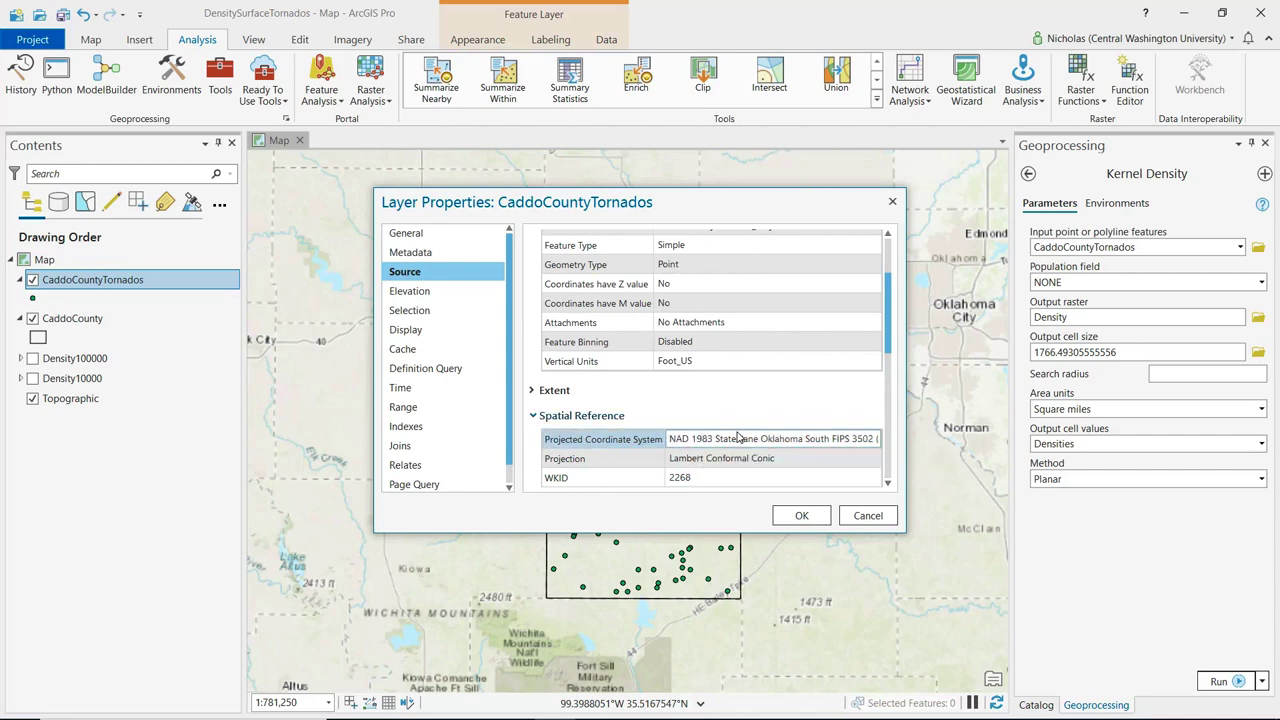
scroll(748, 438, down, 3)
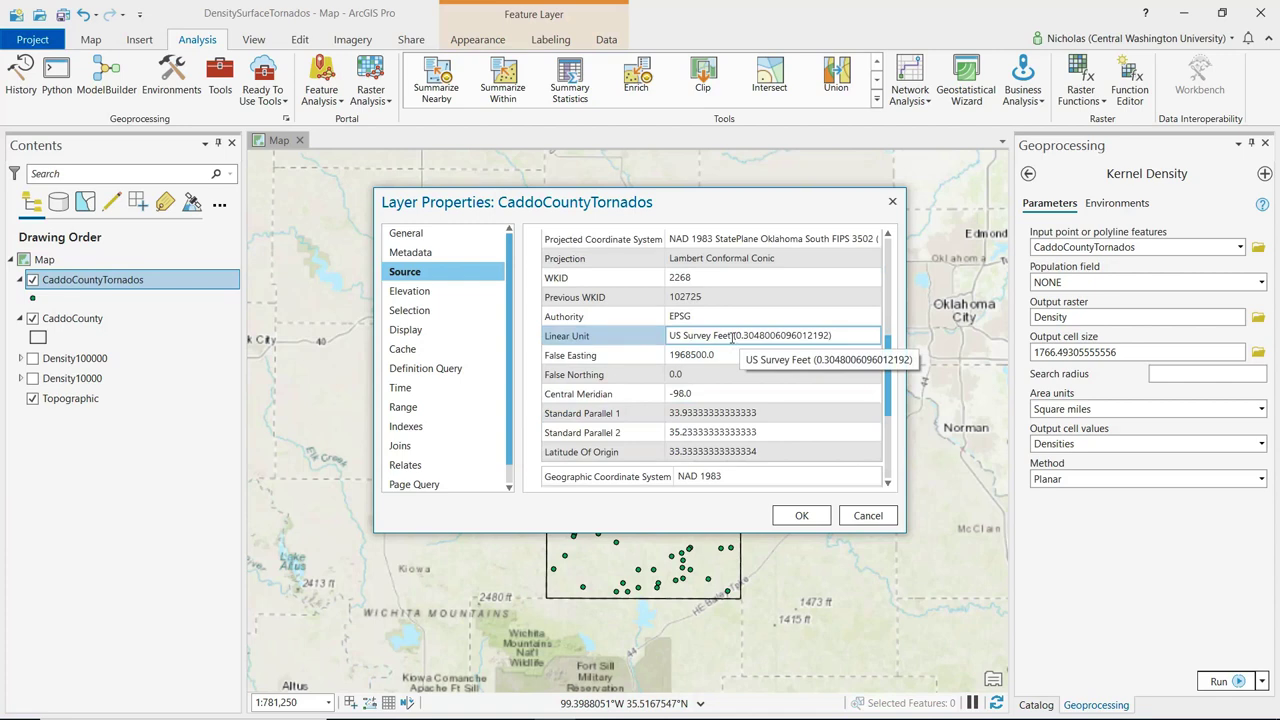
click(866, 516)
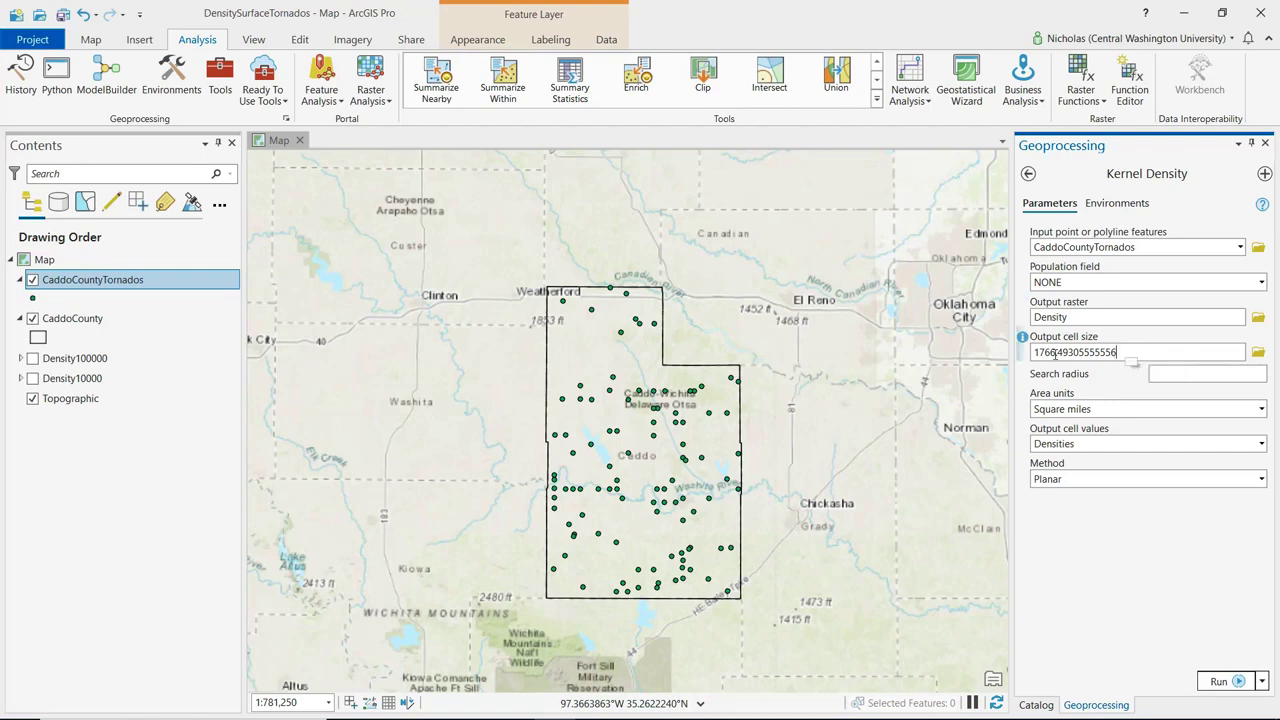
Step: Run Kernel Density with output cell size 500 and search radius 25000
drag(1120, 352, 976, 363)
text(500)
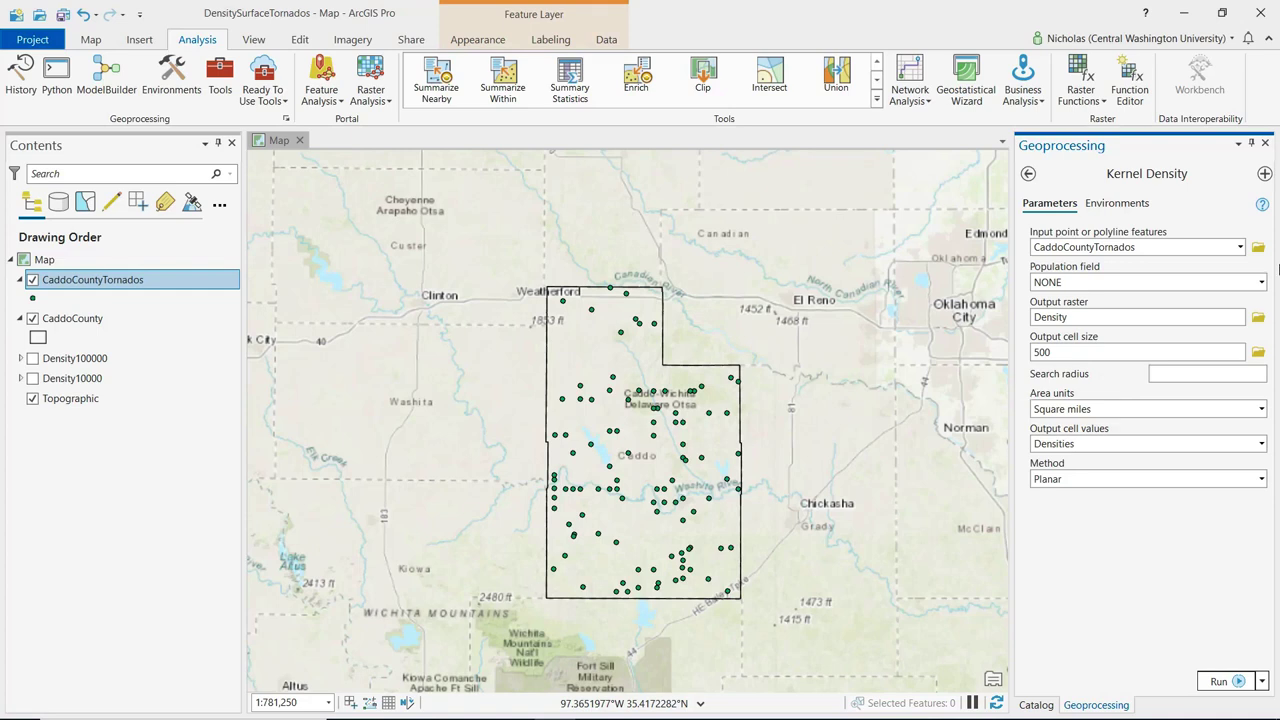
click(1216, 377)
text(25000)
click(1219, 682)
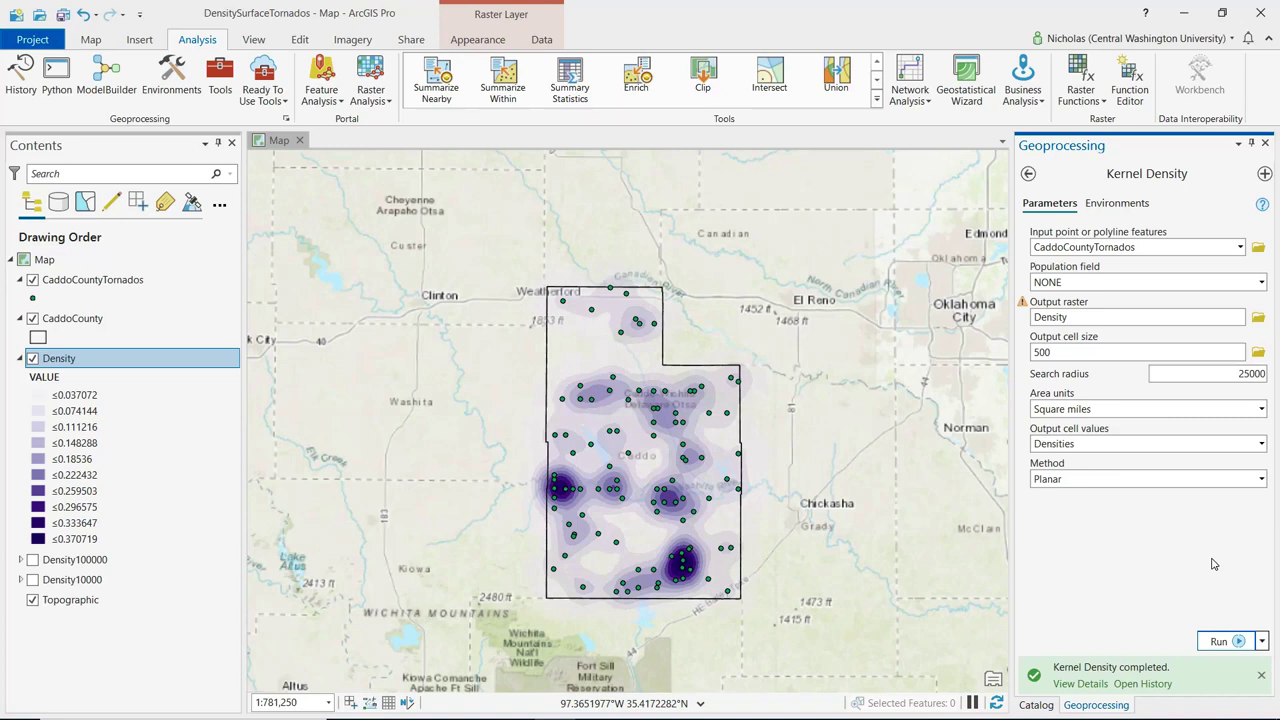
Step: Turn off the Topographic basemap and CaddoCounty layers in Contents
click(33, 600)
click(33, 600)
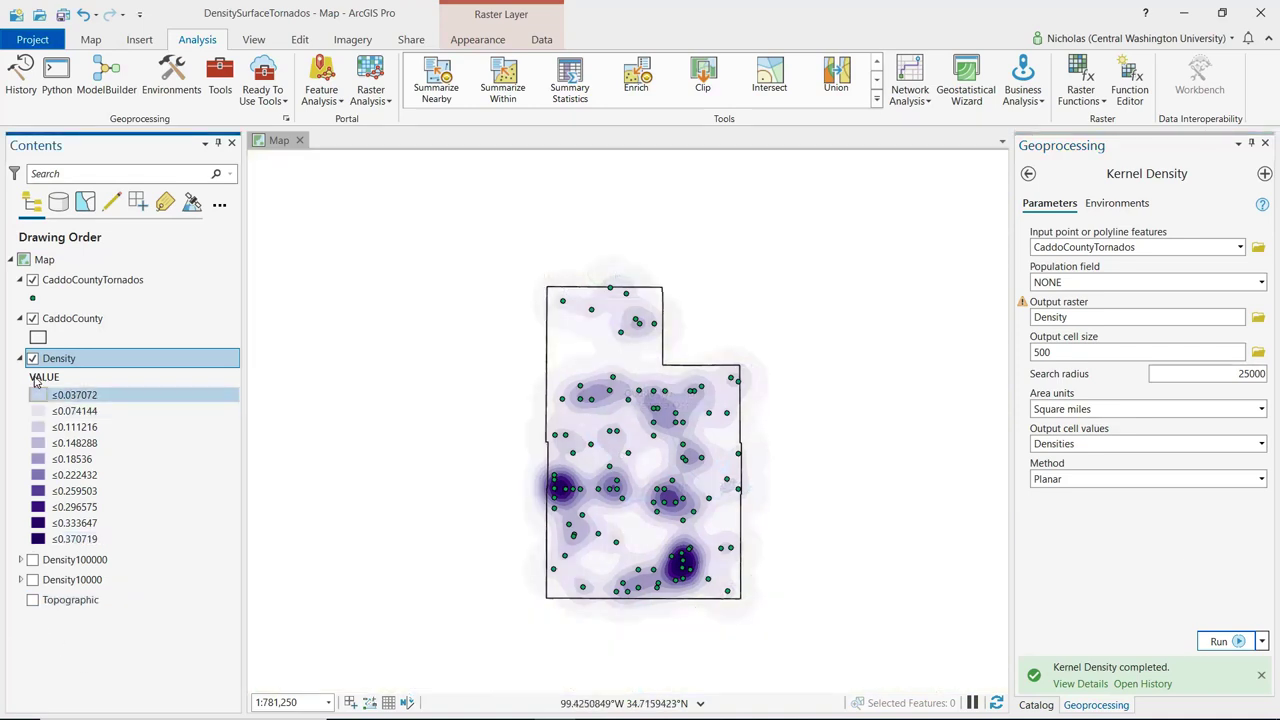
click(33, 318)
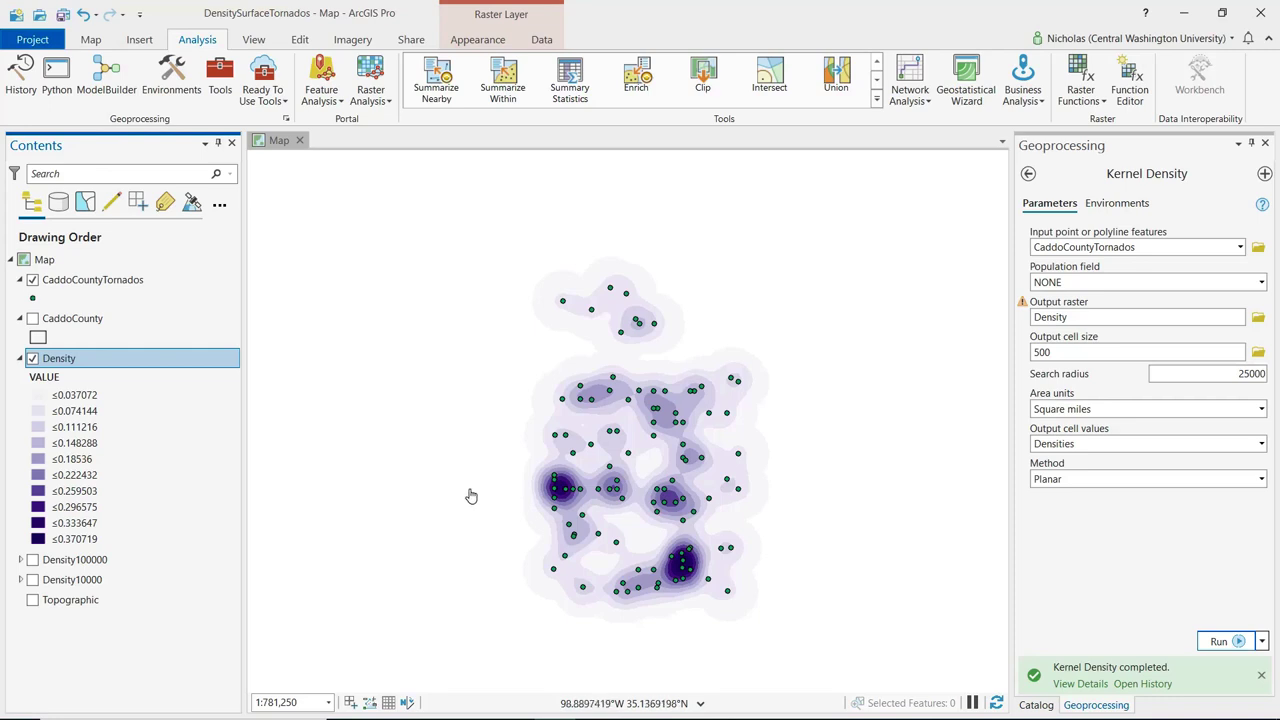
scroll(486, 490, up, 2)
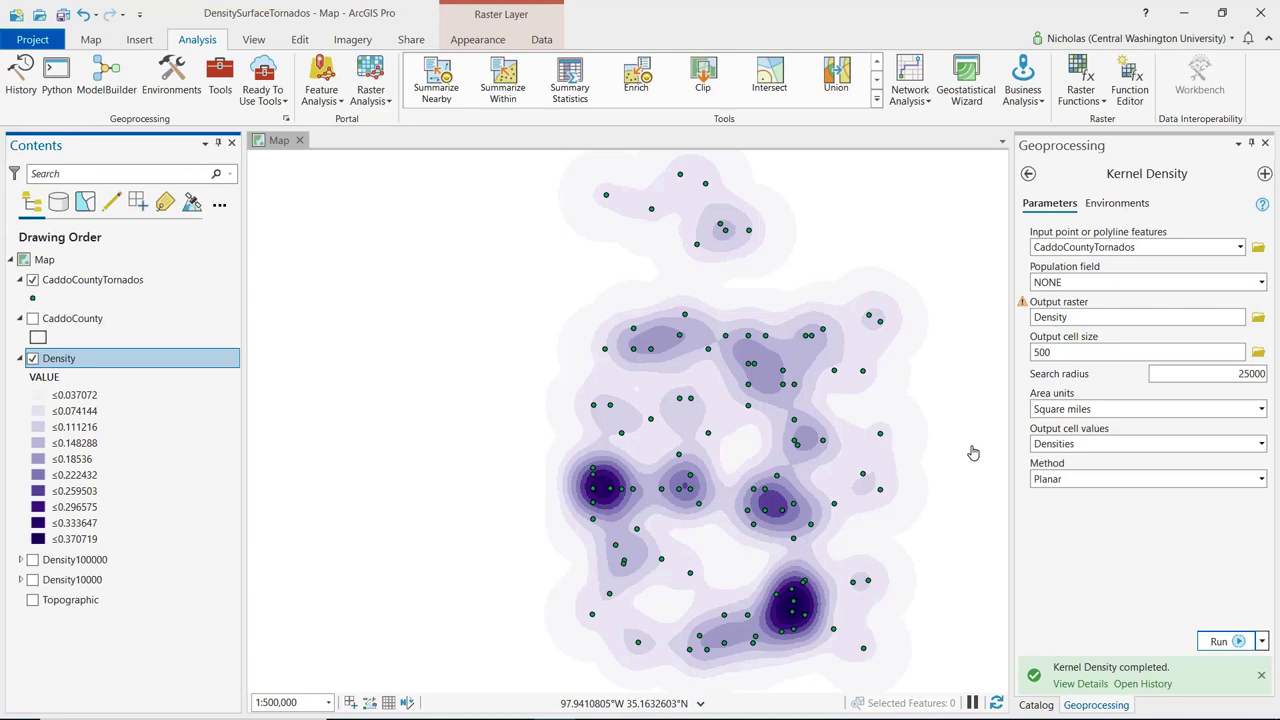
Step: Uncheck the Density layer so only the tornado points remain visible
click(32, 358)
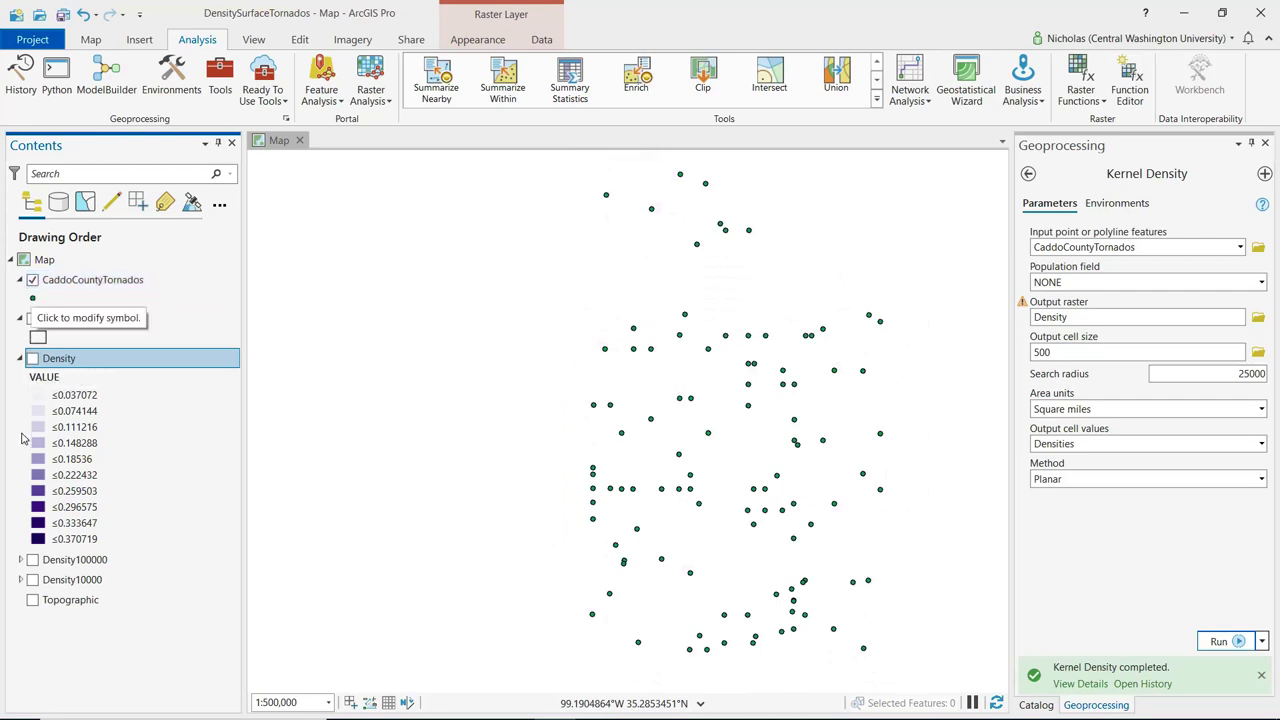
click(32, 580)
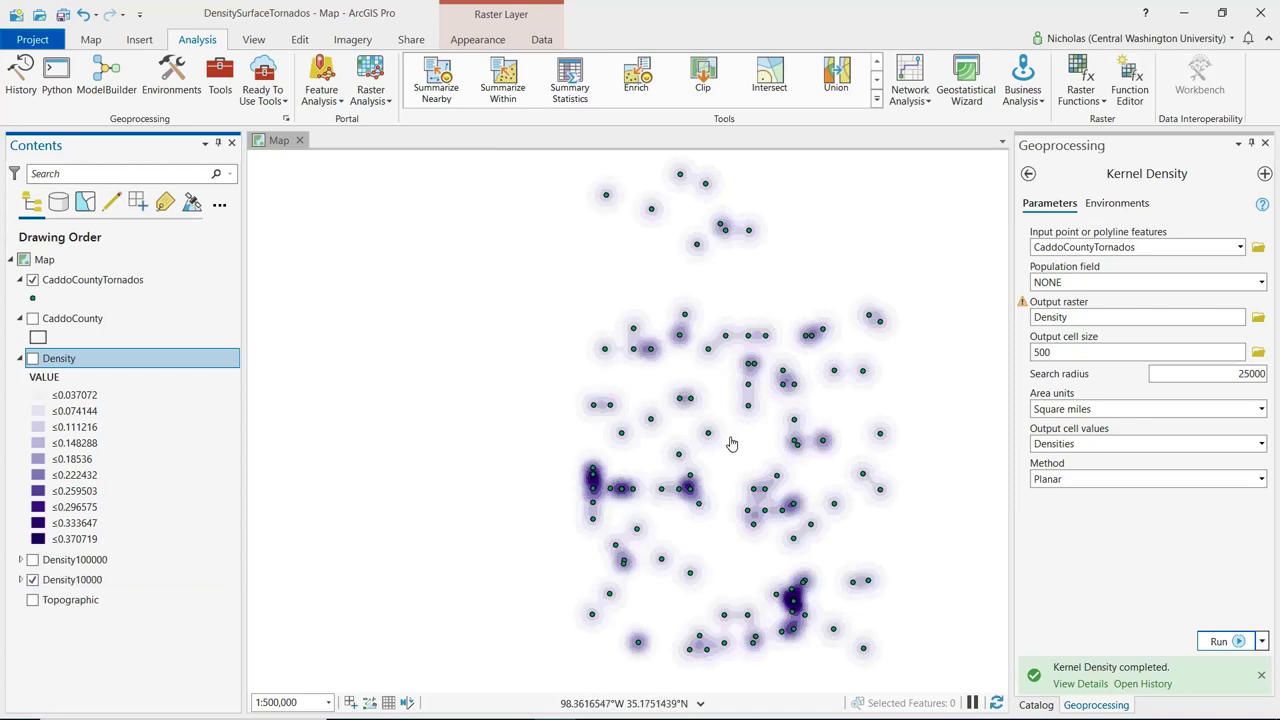
scroll(731, 445, up, 2)
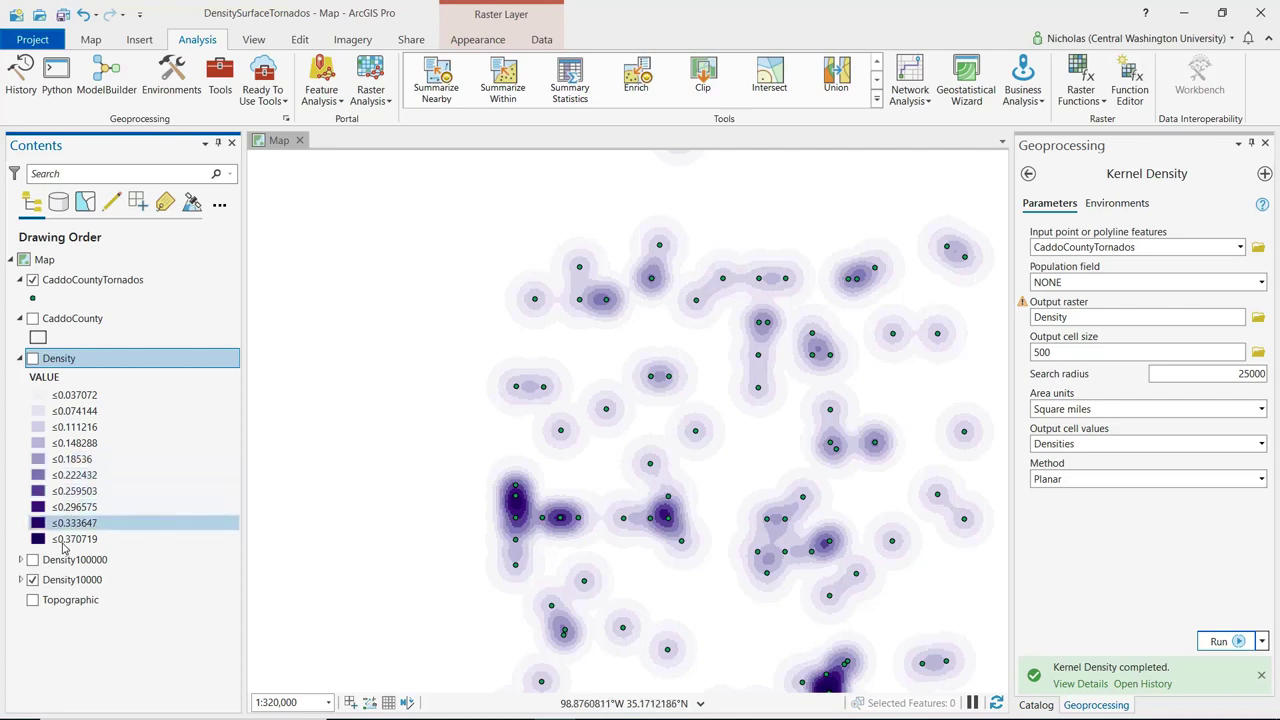
click(32, 580)
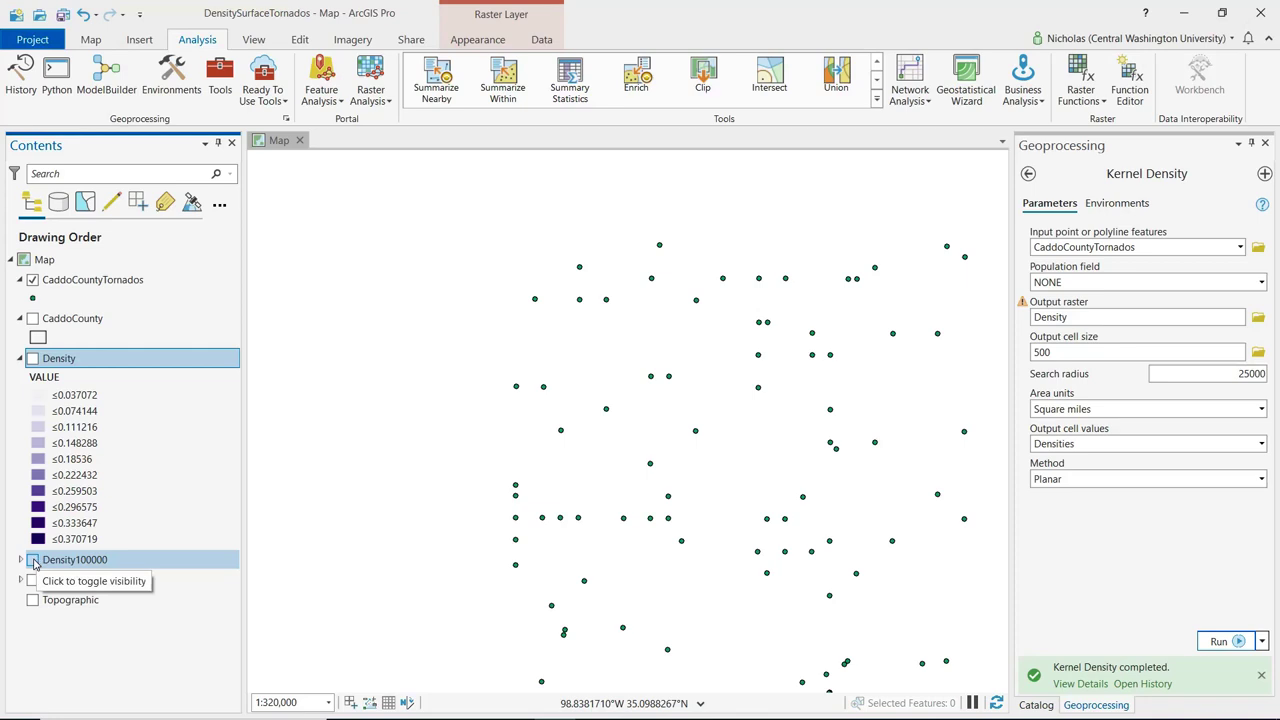
Step: Turn on Density100000 and center its concentric rings over the tornado points
click(33, 560)
scroll(342, 471, down, 2)
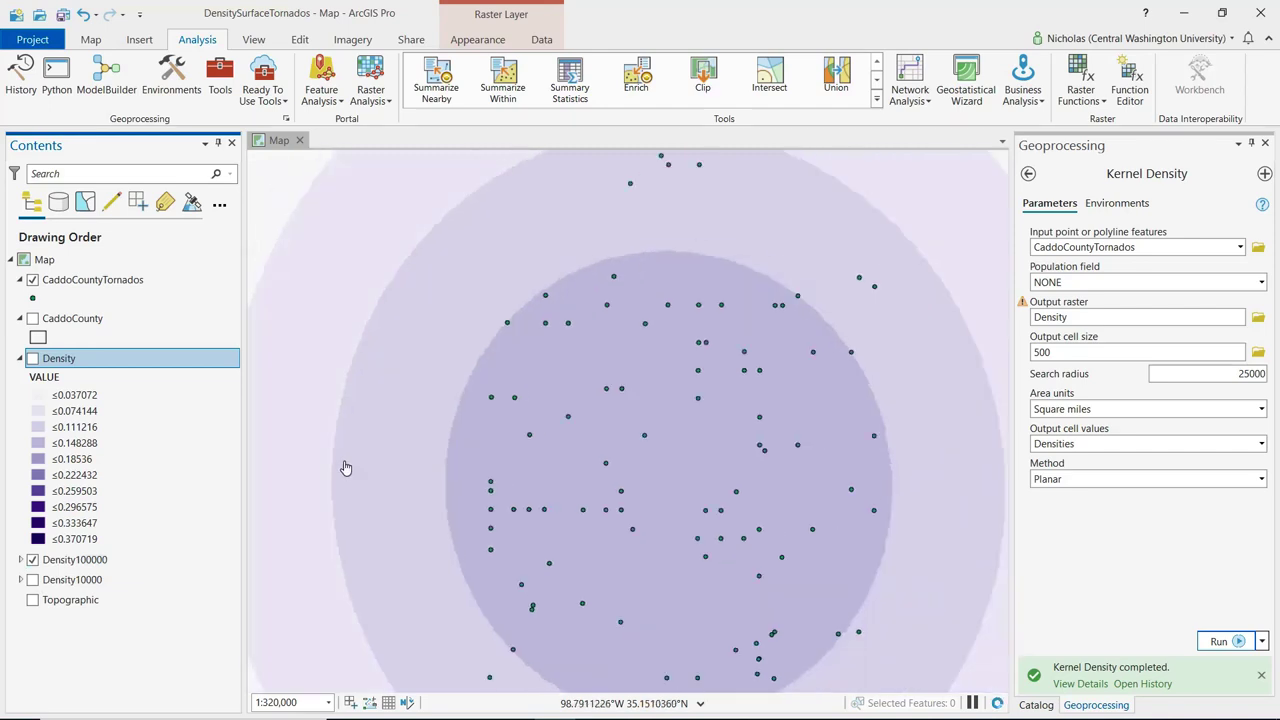
scroll(342, 471, down, 2)
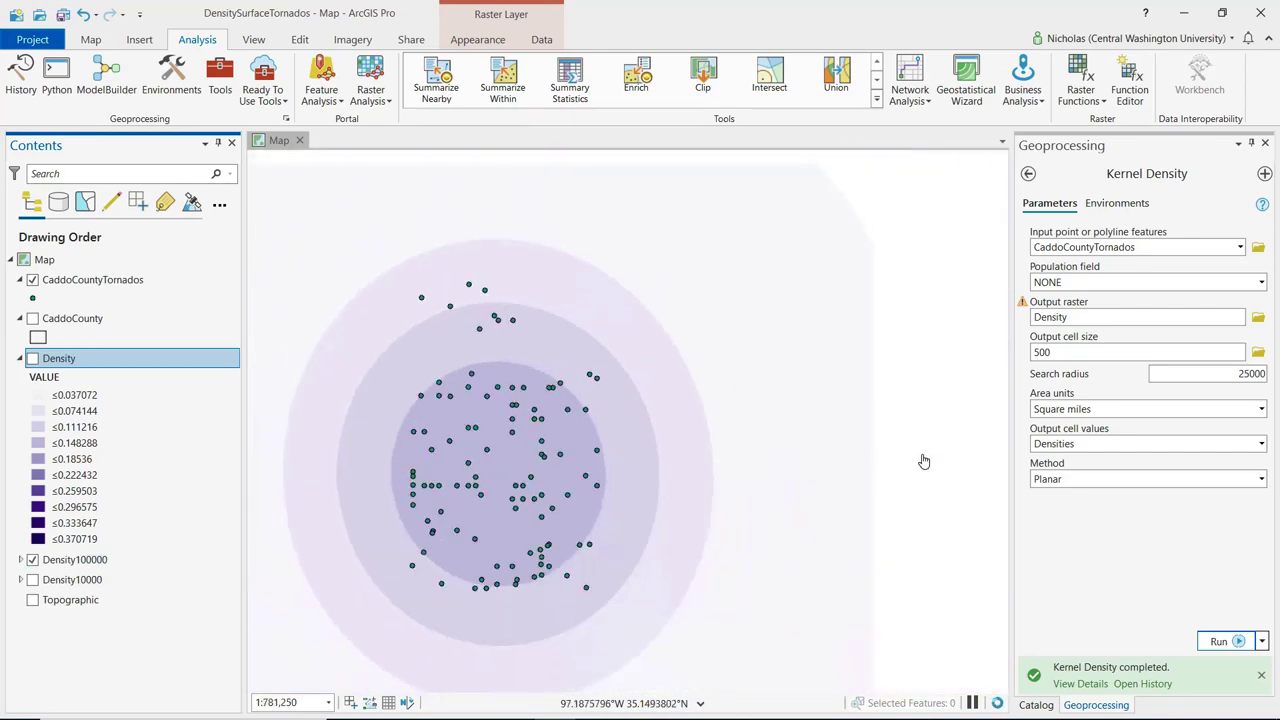
scroll(856, 458, down, 2)
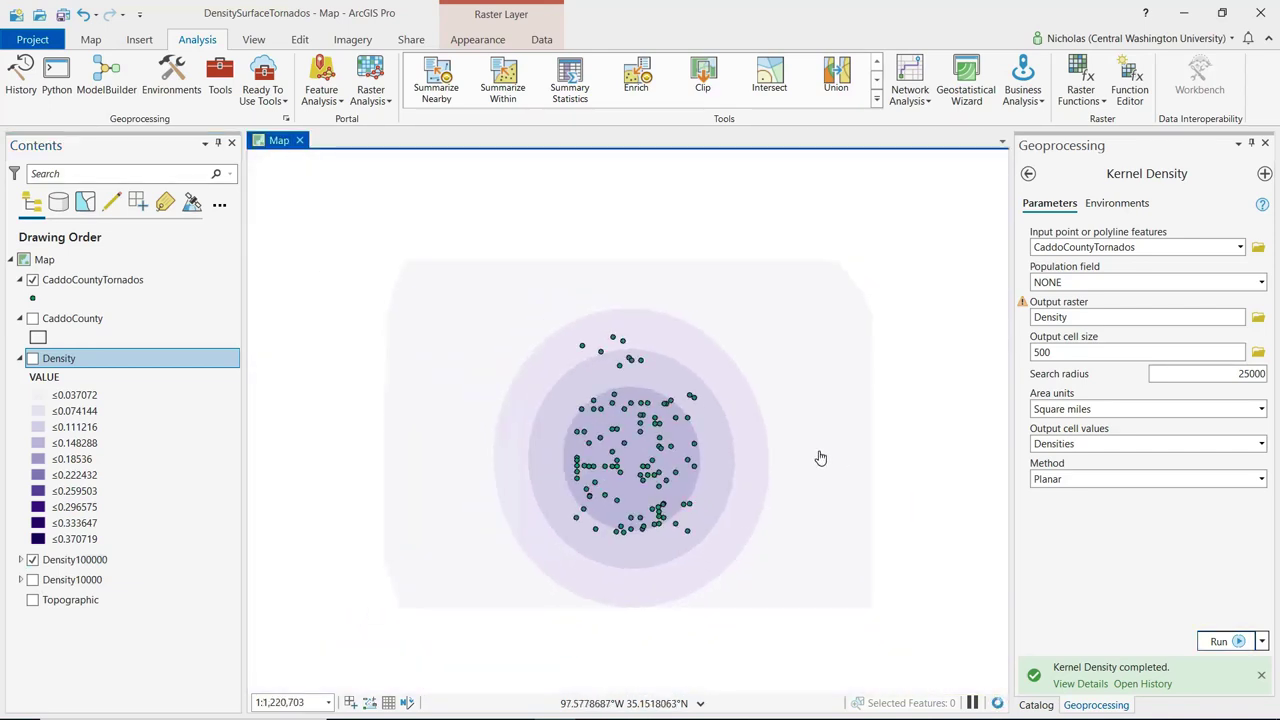
scroll(882, 437, up, 2)
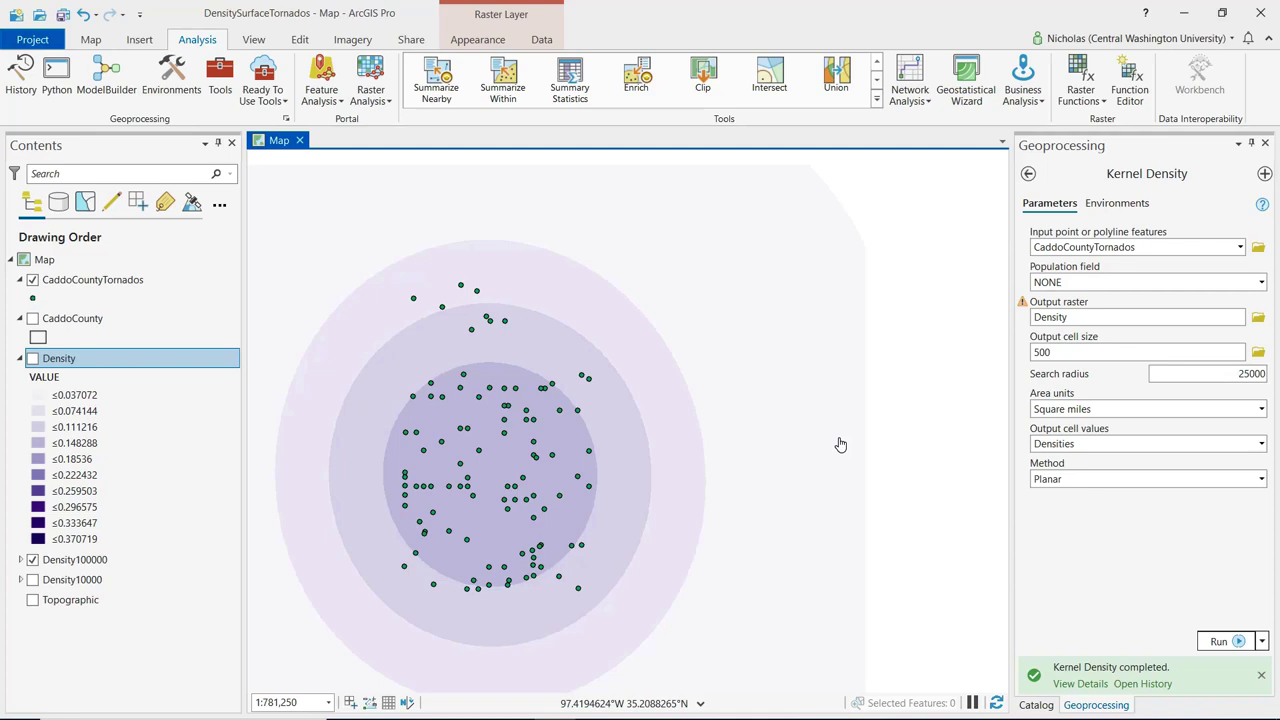
drag(846, 455, 936, 435)
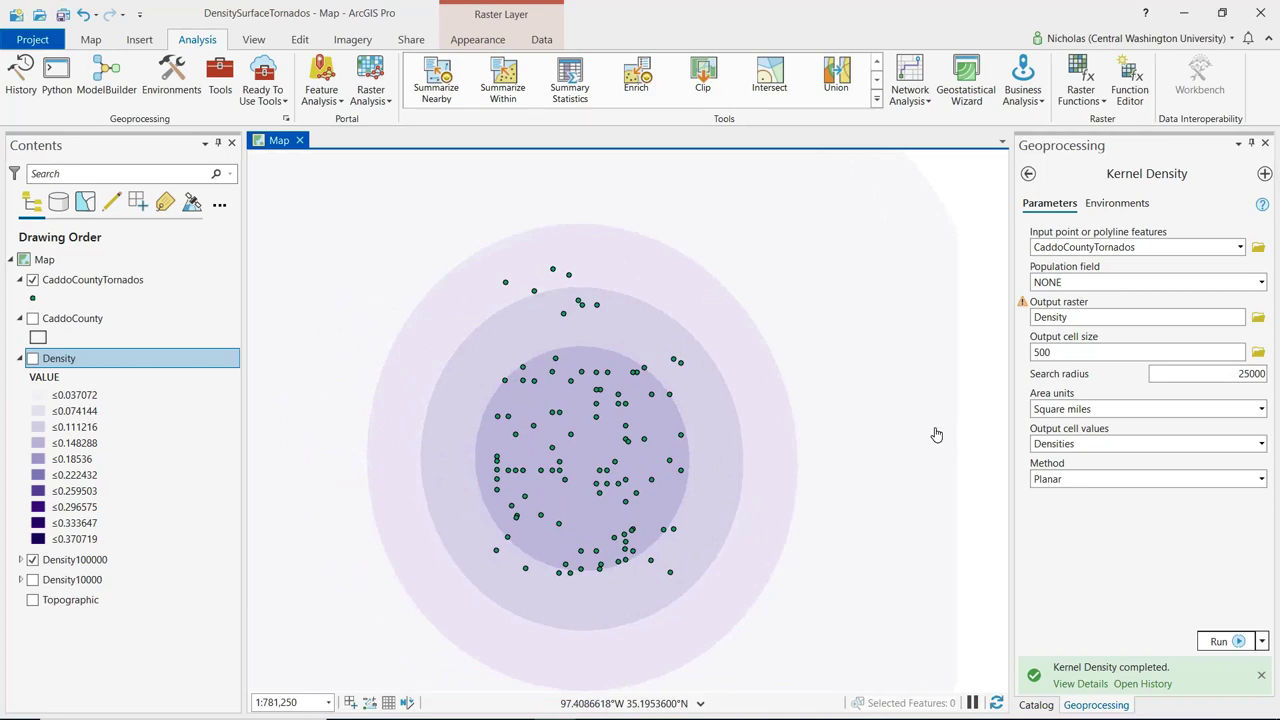
Step: Hide Density100000 and turn the Density layer back on
click(32, 560)
click(32, 358)
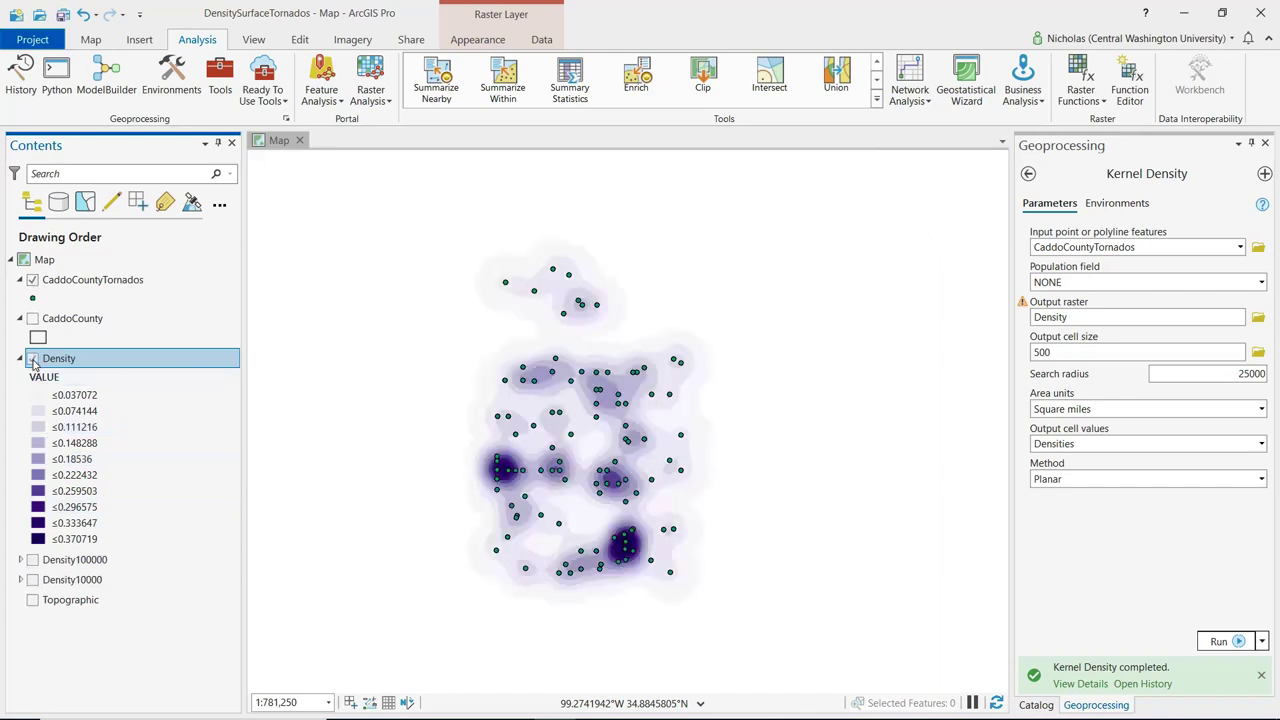